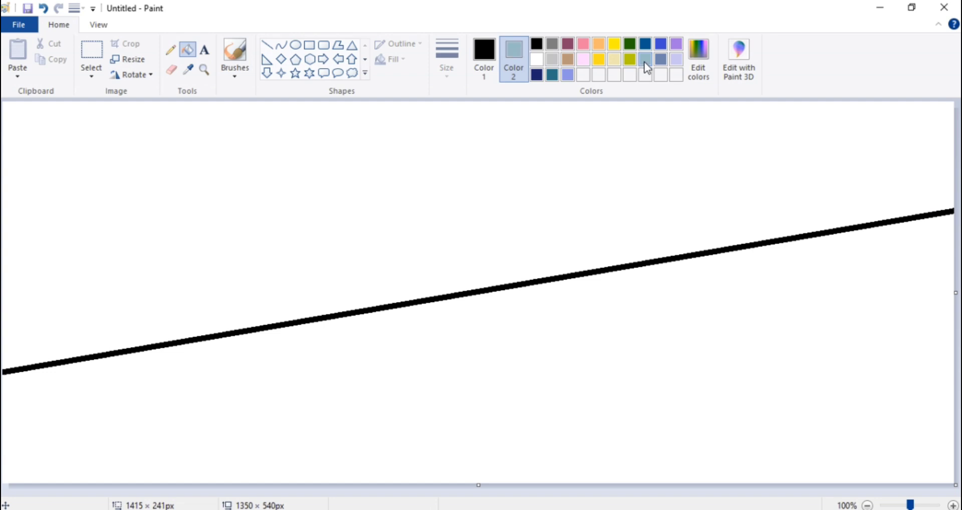
Fill the area above the diagonal line with greyish blue and the area below it with light orange.
click(208, 166)
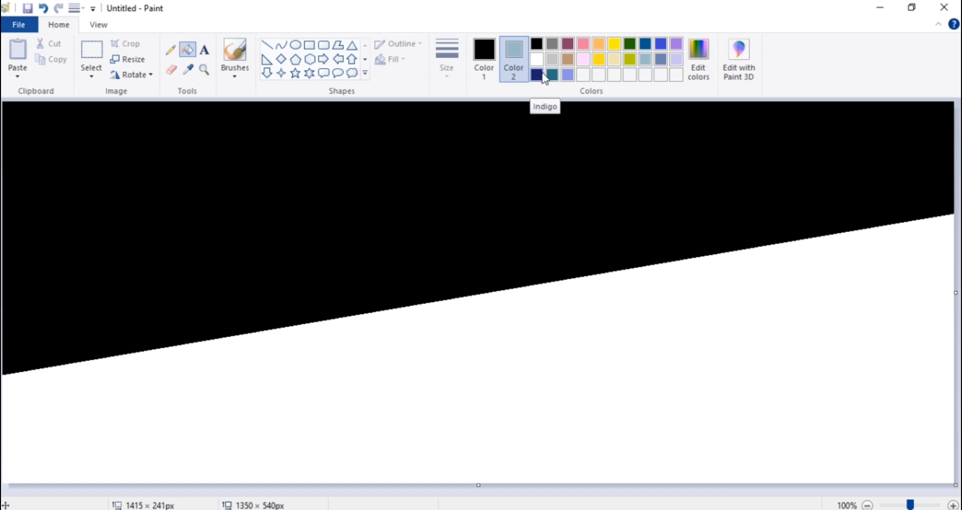
key(ctrl+z)
click(485, 57)
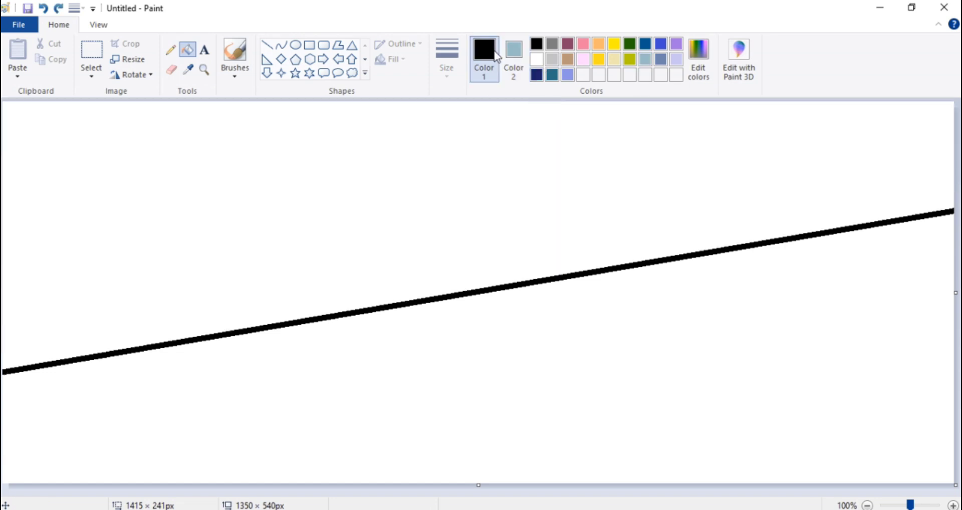
click(650, 60)
click(245, 167)
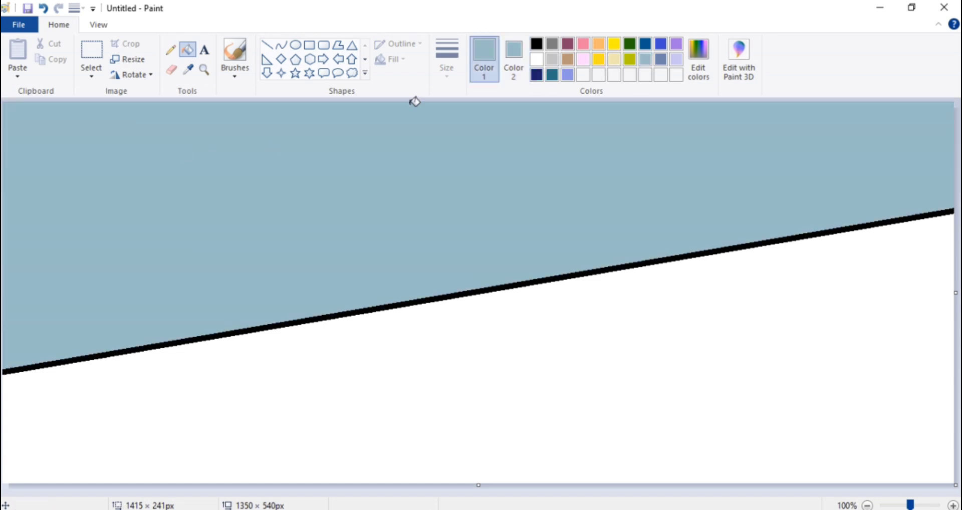
click(599, 44)
click(686, 298)
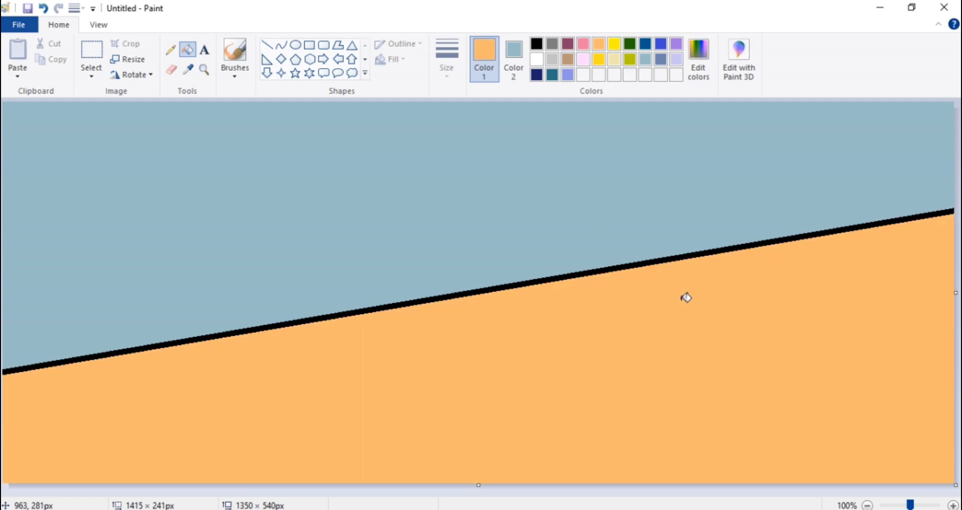
Resize the image to 1 pixel horizontally without maintaining the aspect ratio.
click(128, 59)
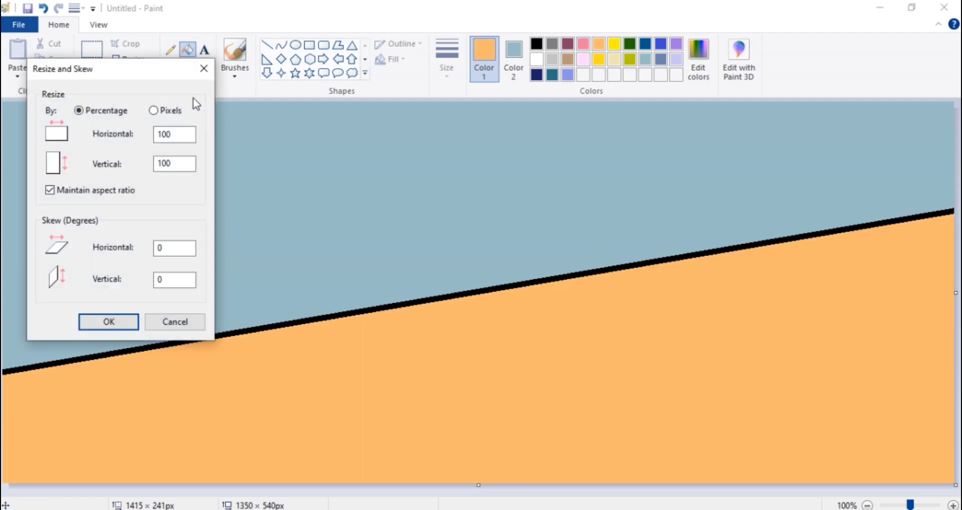
click(152, 112)
click(60, 195)
drag(189, 134, 114, 144)
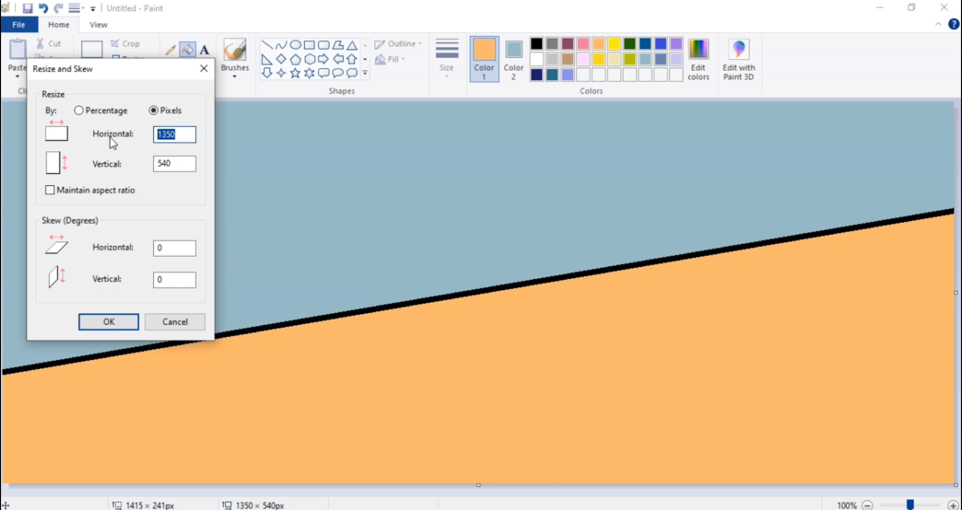
text(1)
click(108, 323)
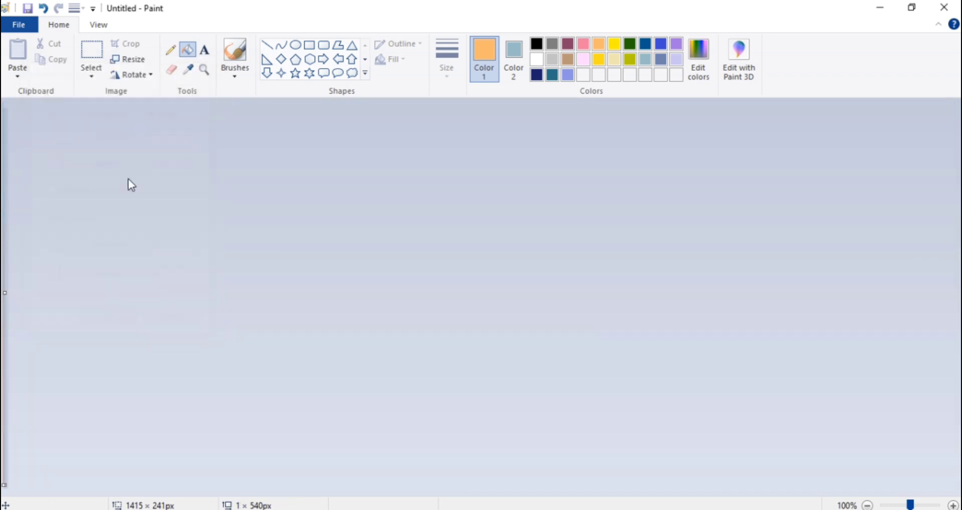
Stretch the image to 500 pixels horizontally with the aspect ratio unlocked.
click(129, 61)
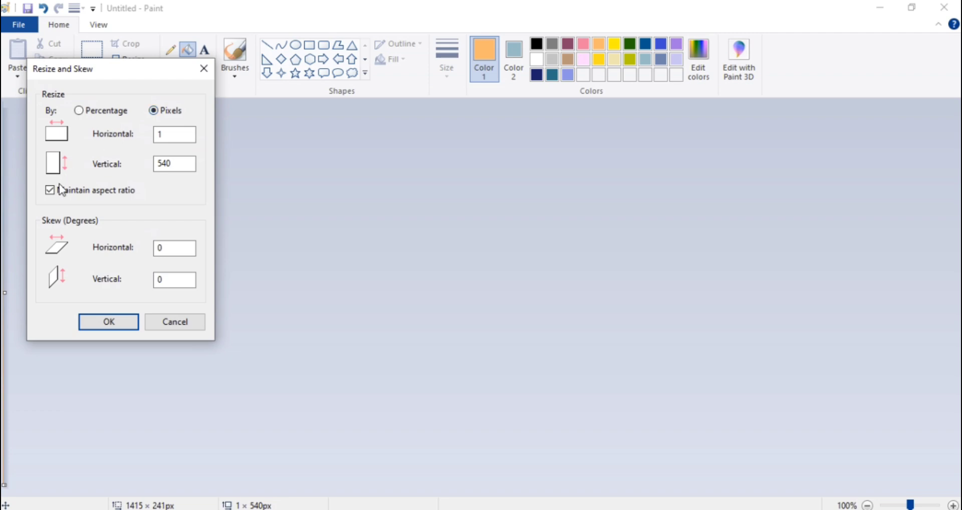
click(58, 188)
drag(187, 134, 74, 146)
click(108, 322)
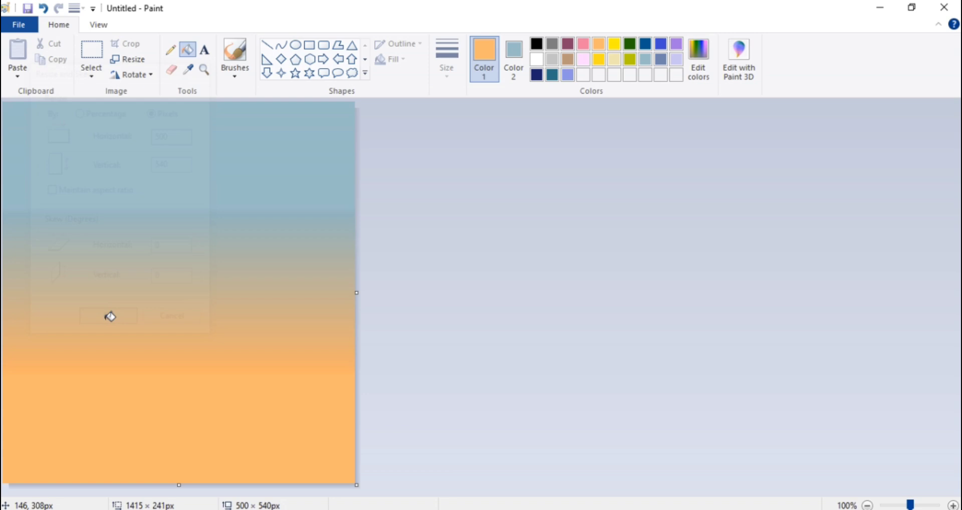
Widen the gradient image to 1350 pixels horizontally with the aspect ratio unlocked.
click(129, 61)
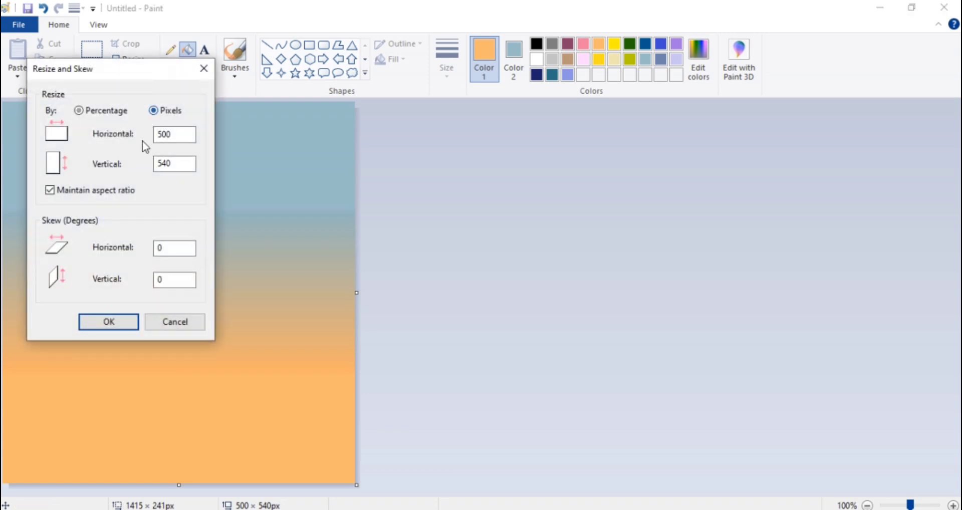
click(80, 190)
double_click(181, 134)
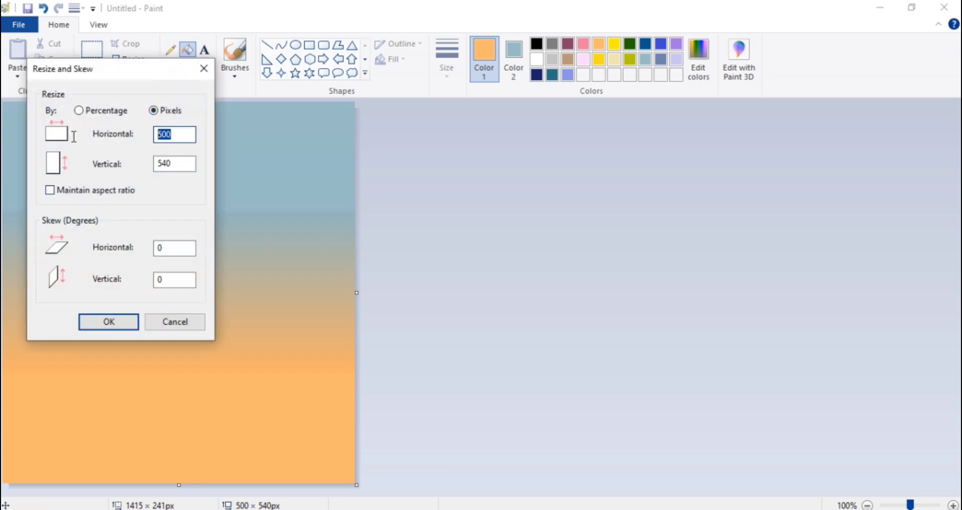
text(13)
click(109, 322)
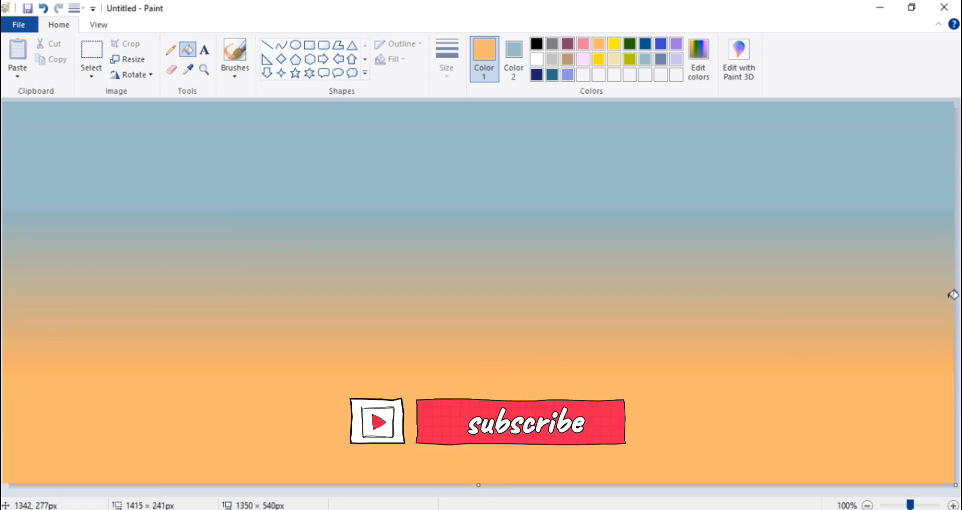
Trim the canvas to about 1124 px wide and extend it to about 1315 px with white as the background colour.
drag(953, 295, 796, 301)
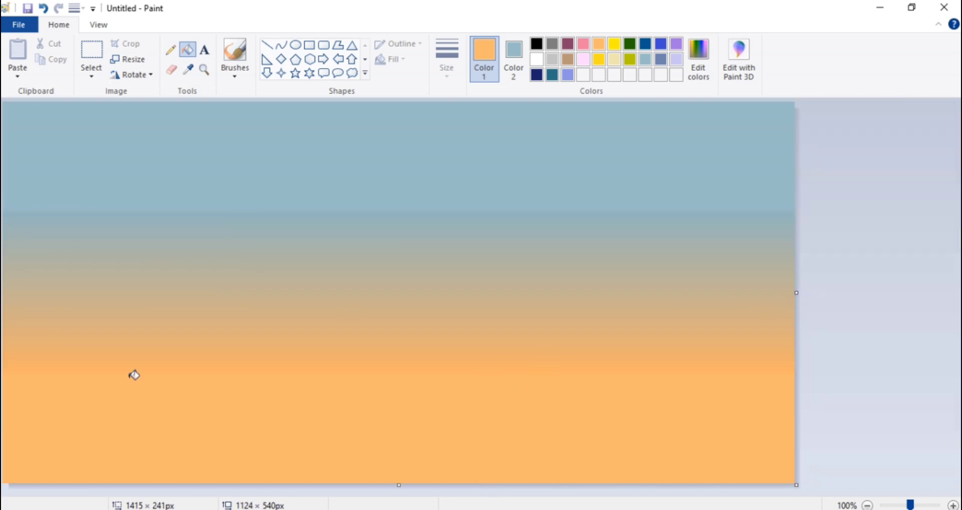
click(519, 75)
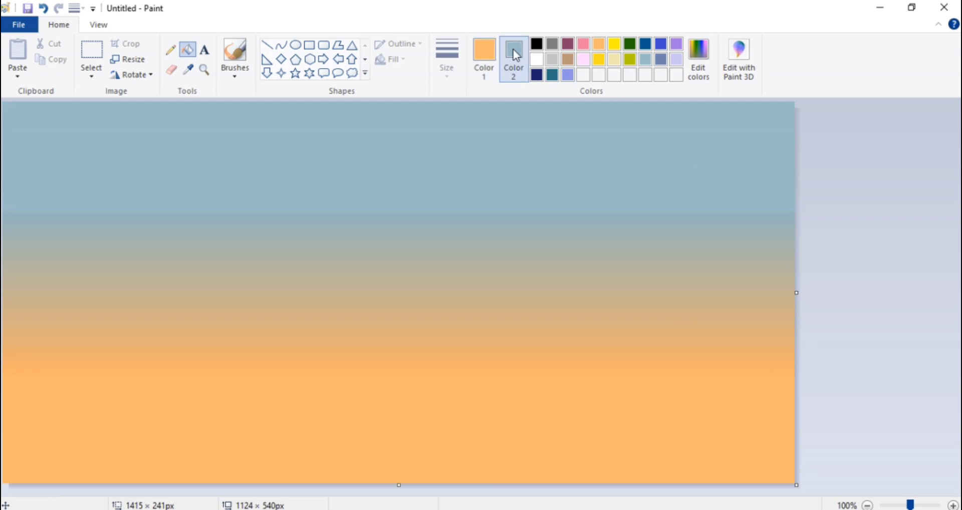
click(536, 60)
drag(802, 295, 929, 289)
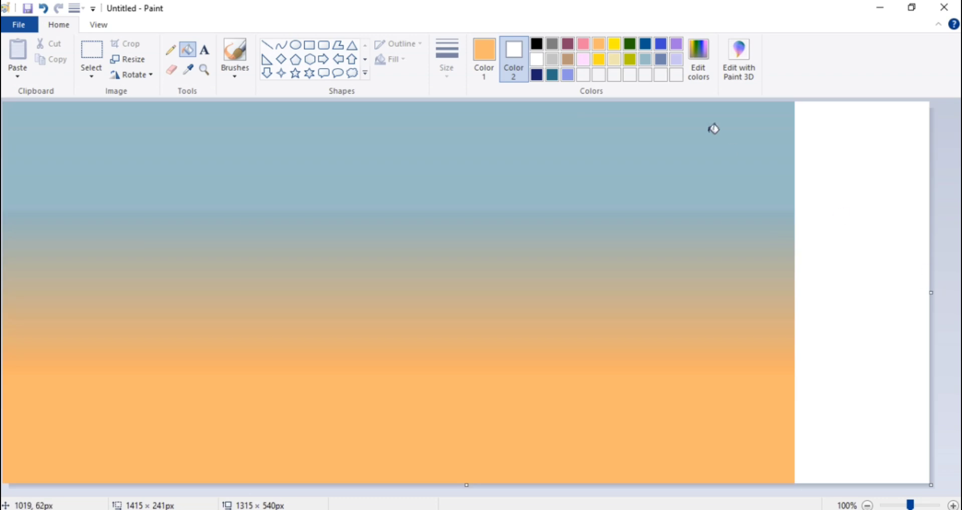
Draw a filled oval about 114 × 123 px on the white strip, with both outline and fill in pink.
click(300, 47)
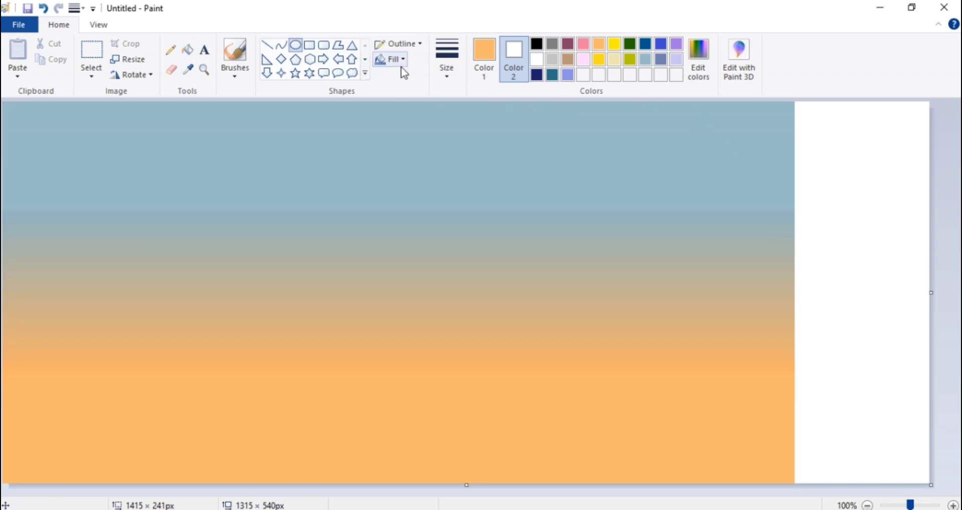
click(584, 44)
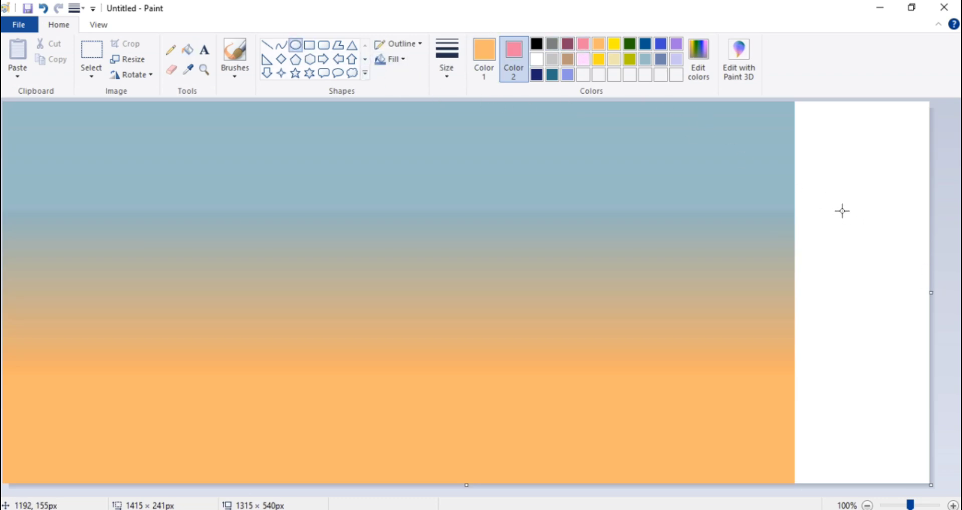
drag(839, 207, 920, 295)
click(484, 58)
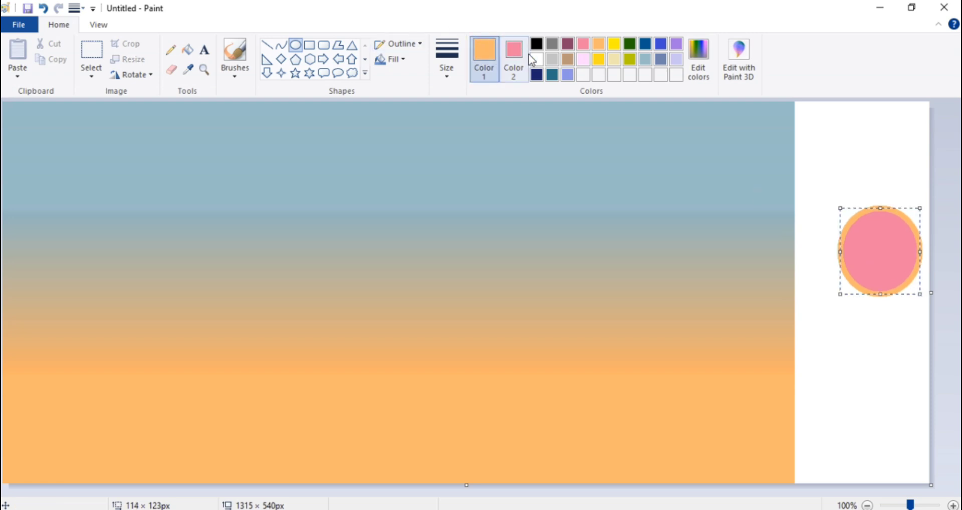
click(584, 43)
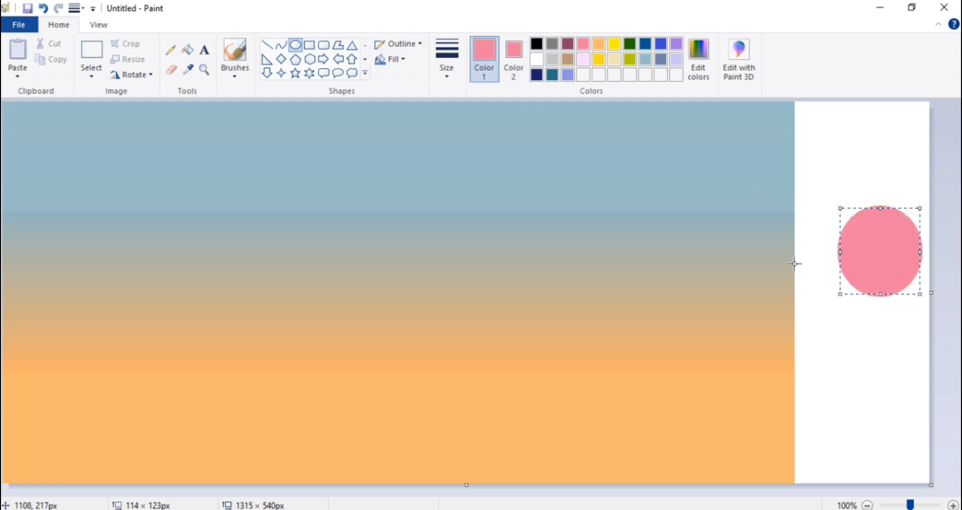
click(877, 350)
Cover the upper-right part of the pink oval with a smaller all-white oval to form a crescent moon.
click(526, 55)
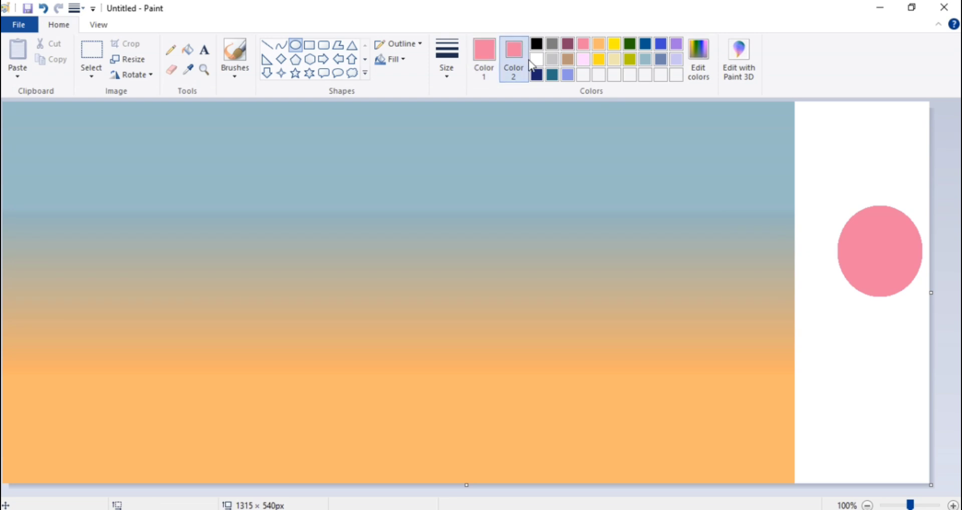
click(537, 60)
click(484, 58)
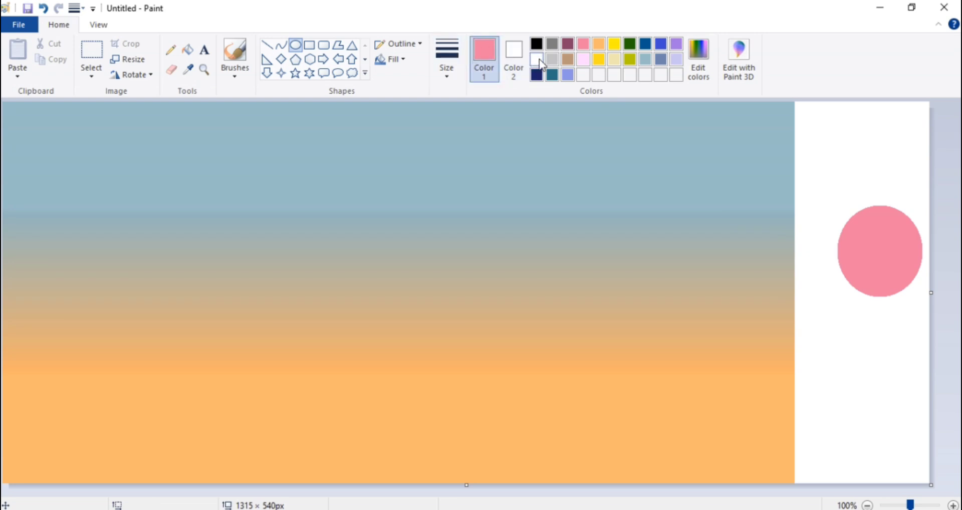
click(537, 61)
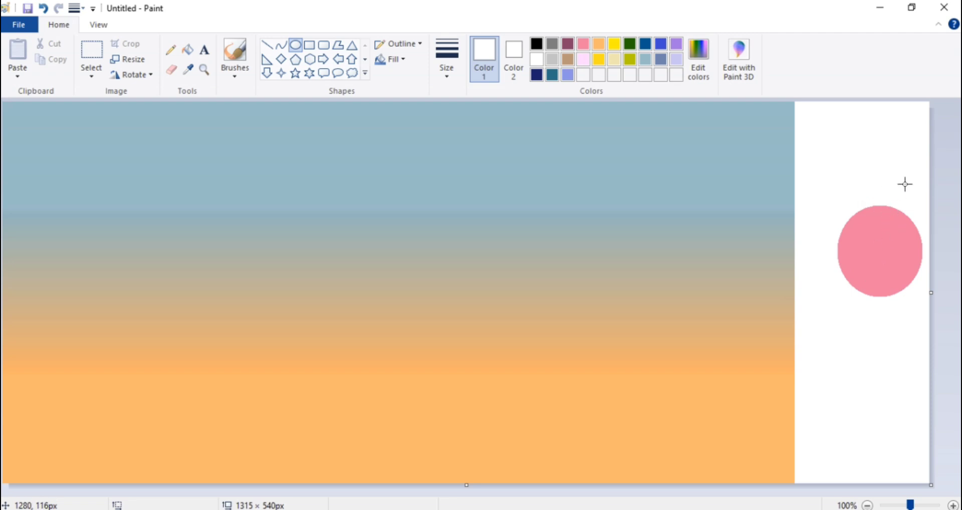
drag(884, 186, 946, 262)
drag(912, 234, 891, 251)
click(873, 346)
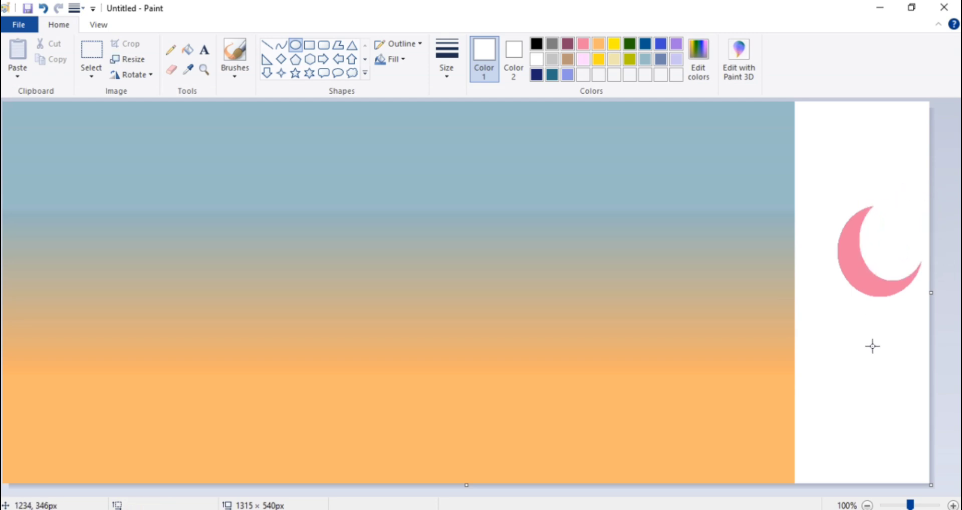
Move the crescent with a transparent selection onto the blue sky near the top centre of the gradient.
click(96, 74)
click(107, 108)
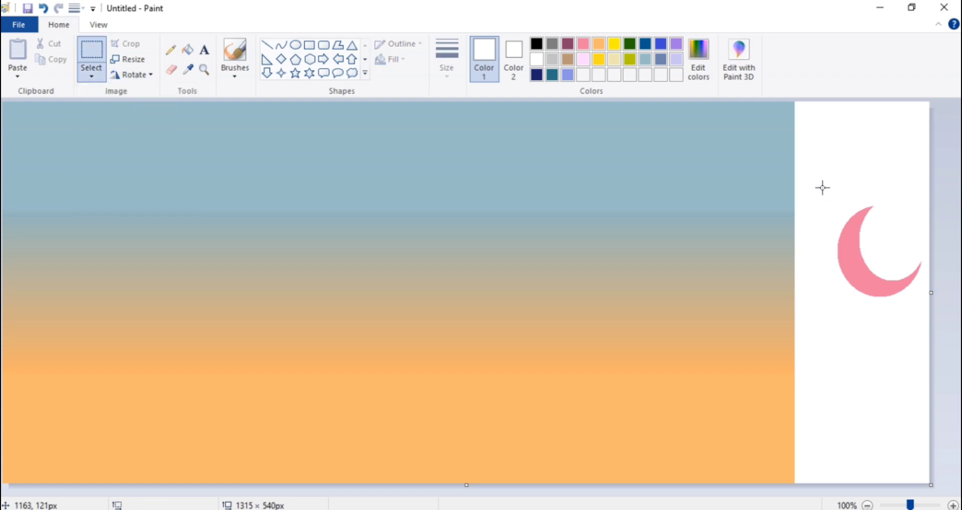
drag(823, 188, 459, 198)
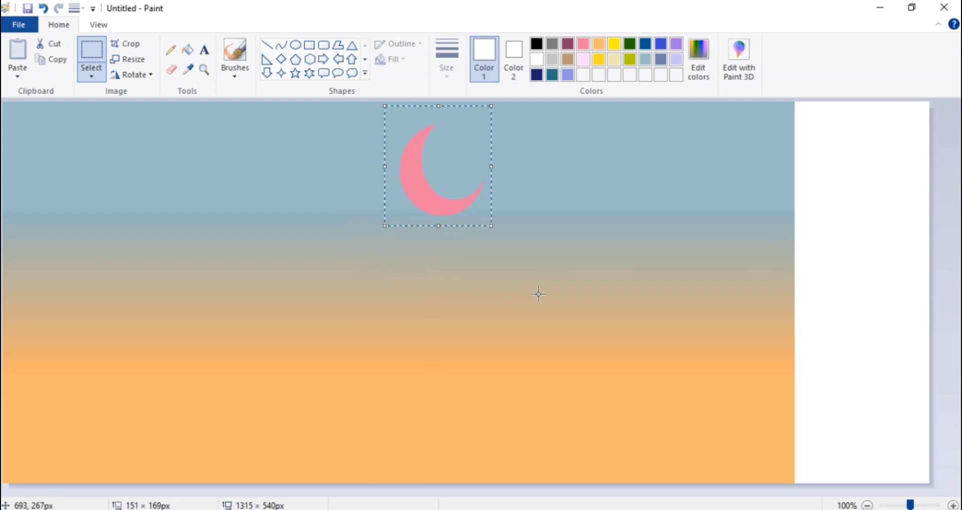
click(911, 211)
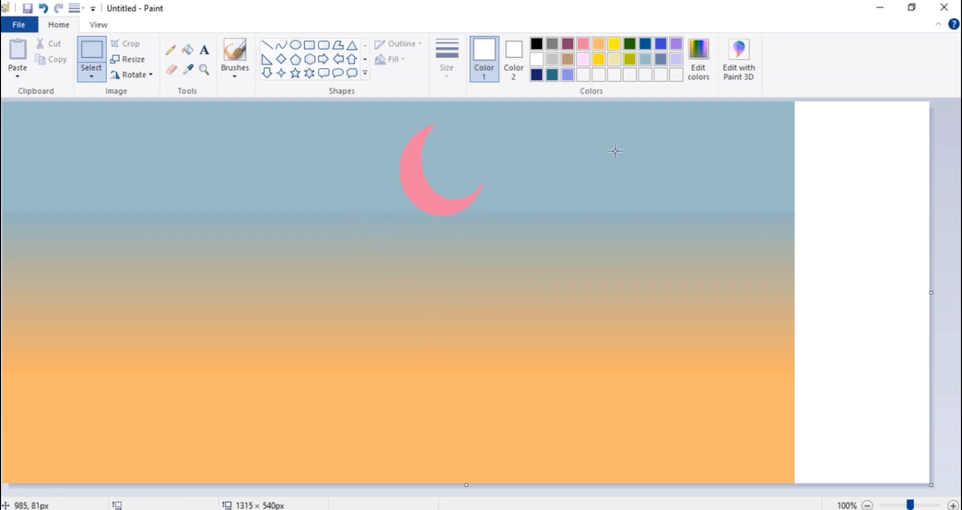
Fill the crescent moon with white and trim the canvas to about 1125 px wide to remove the white strip.
click(188, 49)
click(420, 165)
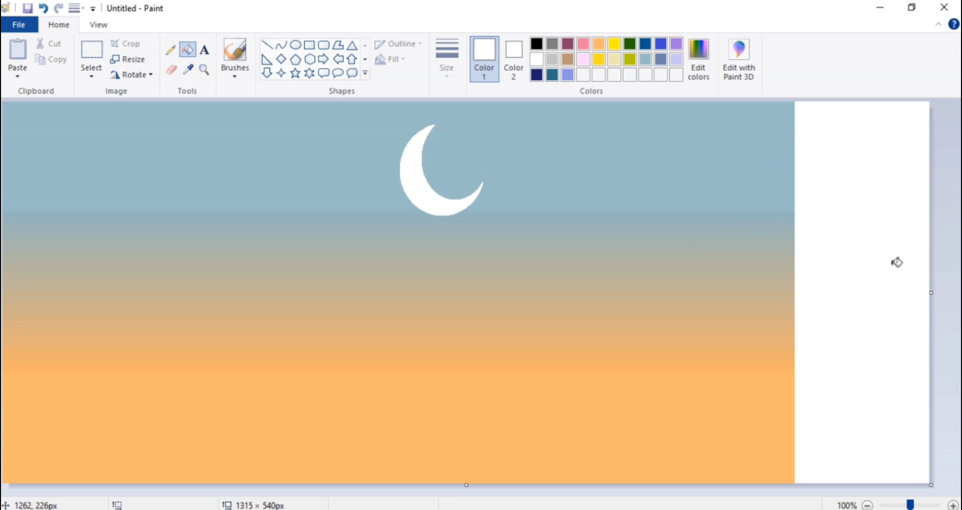
drag(934, 293, 796, 312)
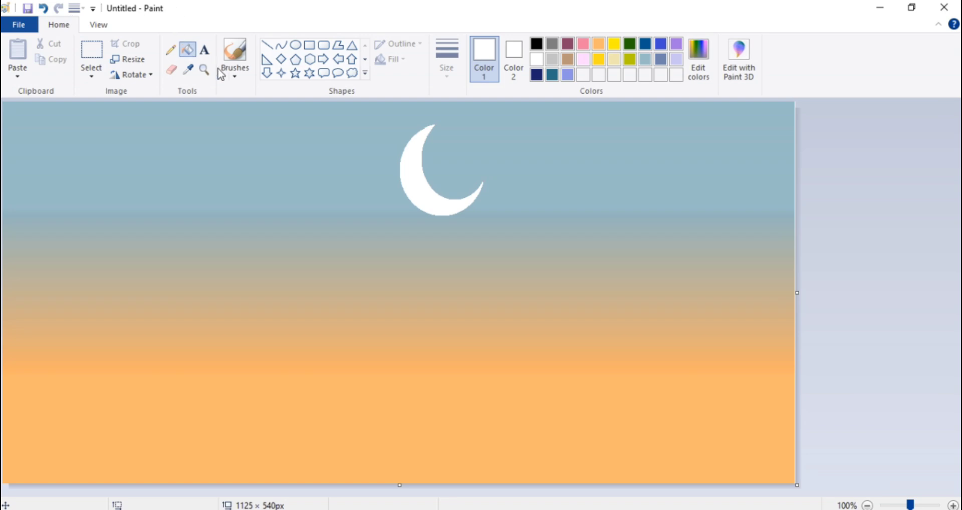
Paint a black ground outline with an enlarged brush, sloping down from the left edge to the canvas's lower-right corner and closed along the base.
click(234, 74)
click(236, 94)
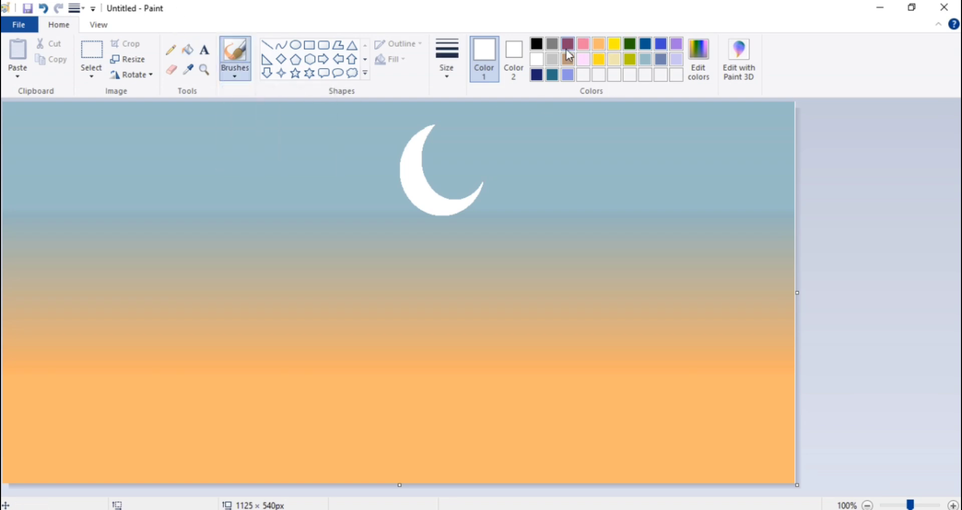
click(536, 44)
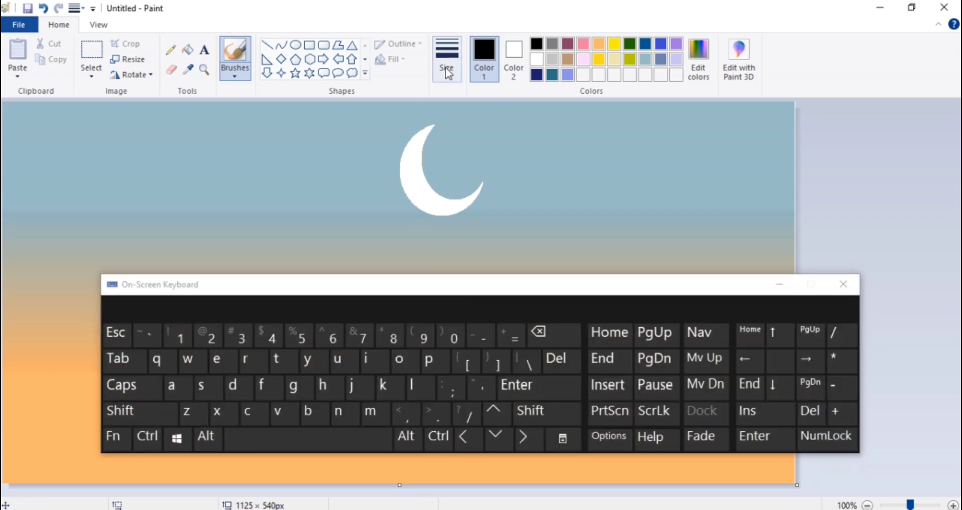
click(447, 65)
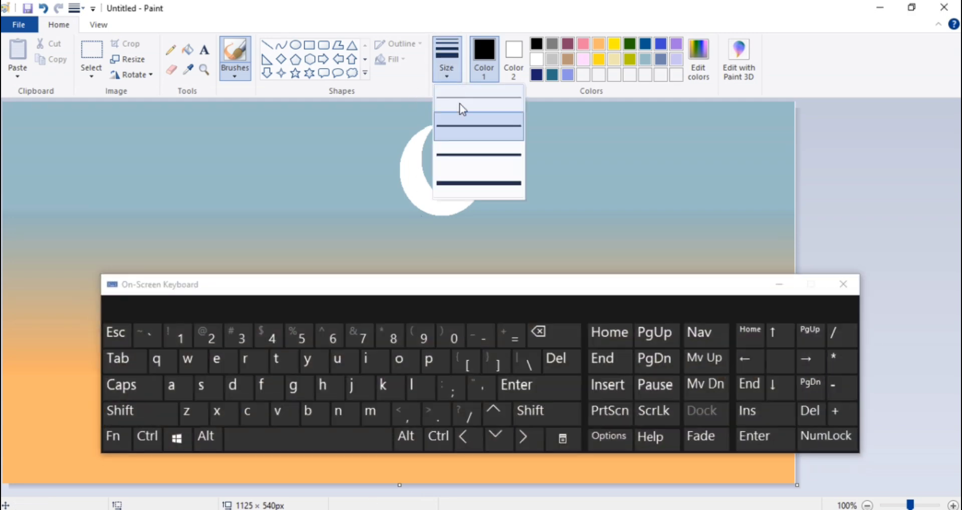
click(462, 109)
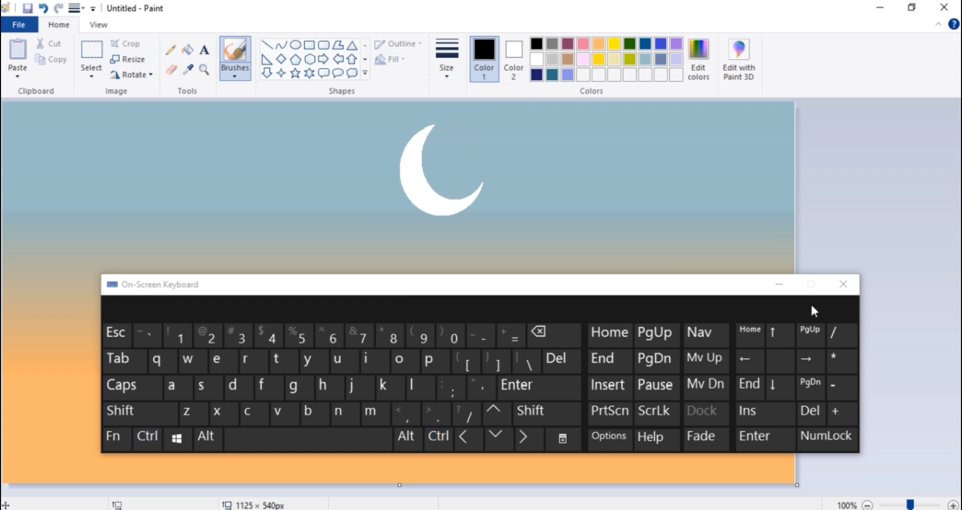
click(779, 284)
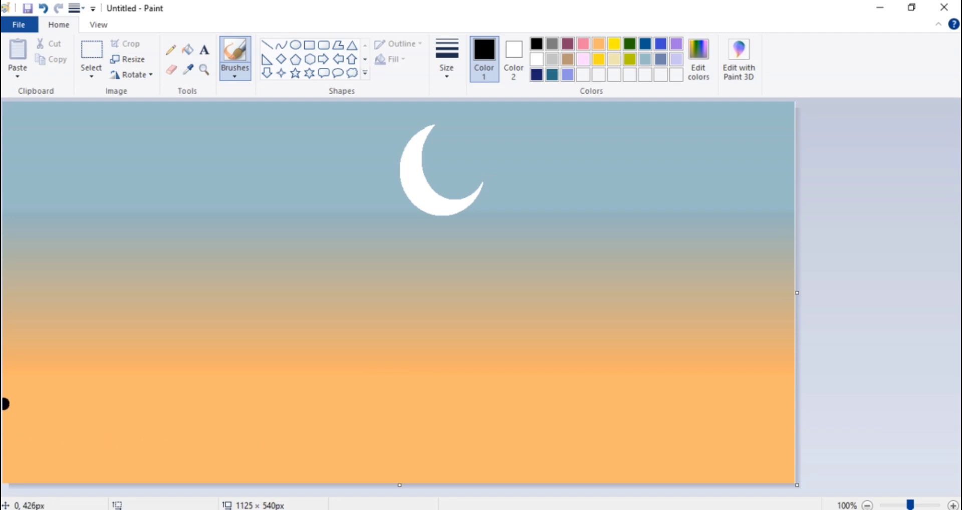
mouse_move(2, 404)
mouse_down()
mouse_move(268, 413)
mouse_move(353, 446)
mouse_move(462, 461)
mouse_move(786, 478)
mouse_move(569, 487)
mouse_move(650, 489)
mouse_move(714, 477)
mouse_move(449, 477)
mouse_move(584, 475)
mouse_up()
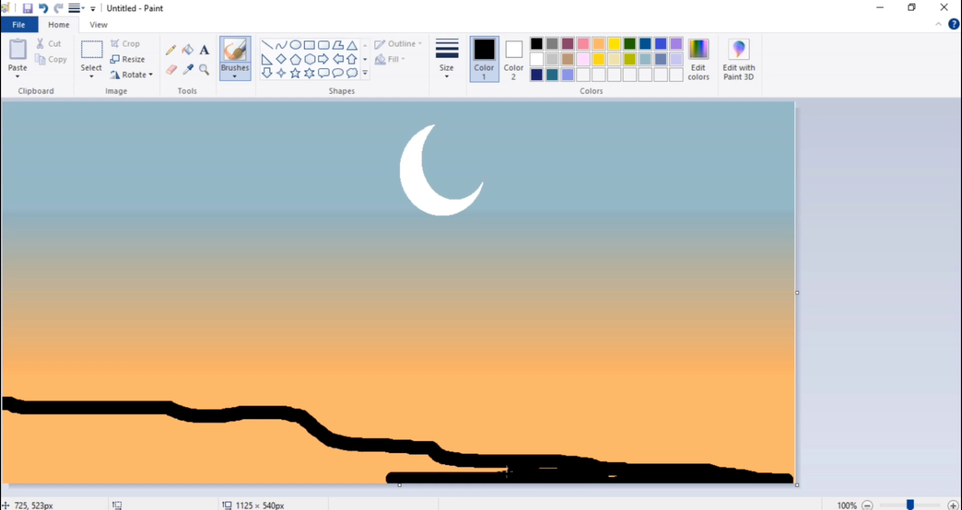
mouse_move(507, 471)
mouse_down()
mouse_move(486, 470)
mouse_move(630, 477)
mouse_move(196, 464)
mouse_move(233, 463)
mouse_move(373, 475)
mouse_move(179, 479)
mouse_move(492, 480)
mouse_move(1, 466)
mouse_up()
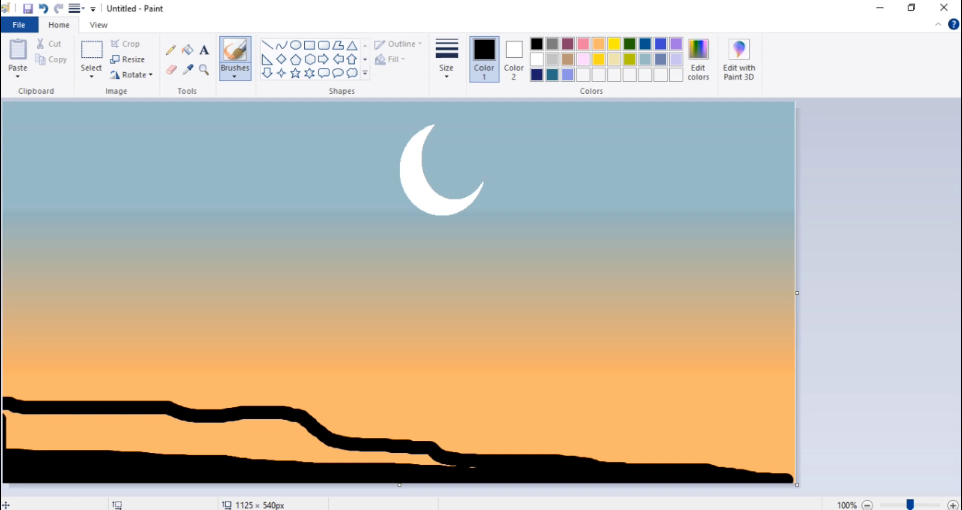
Paint over the remaining orange gaps inside the ground outline so the whole ground silhouette is solid black.
mouse_move(1, 414)
mouse_down()
mouse_move(185, 419)
mouse_move(1, 428)
mouse_move(182, 448)
mouse_move(1, 446)
mouse_up()
drag(86, 437, 320, 468)
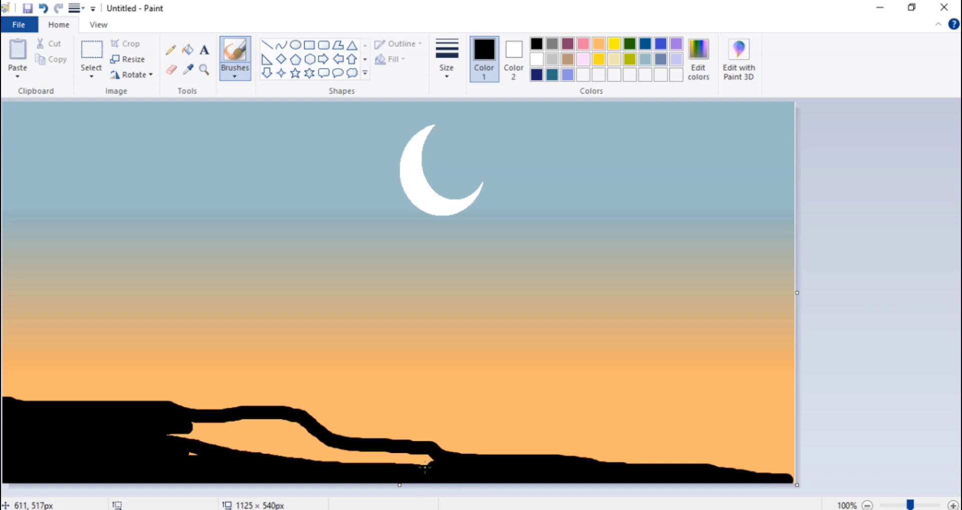
mouse_move(425, 468)
mouse_down()
mouse_move(140, 447)
mouse_move(214, 436)
mouse_up()
mouse_move(215, 436)
mouse_down()
mouse_move(160, 436)
mouse_move(280, 421)
mouse_move(308, 432)
mouse_move(213, 437)
mouse_up()
drag(294, 434, 205, 450)
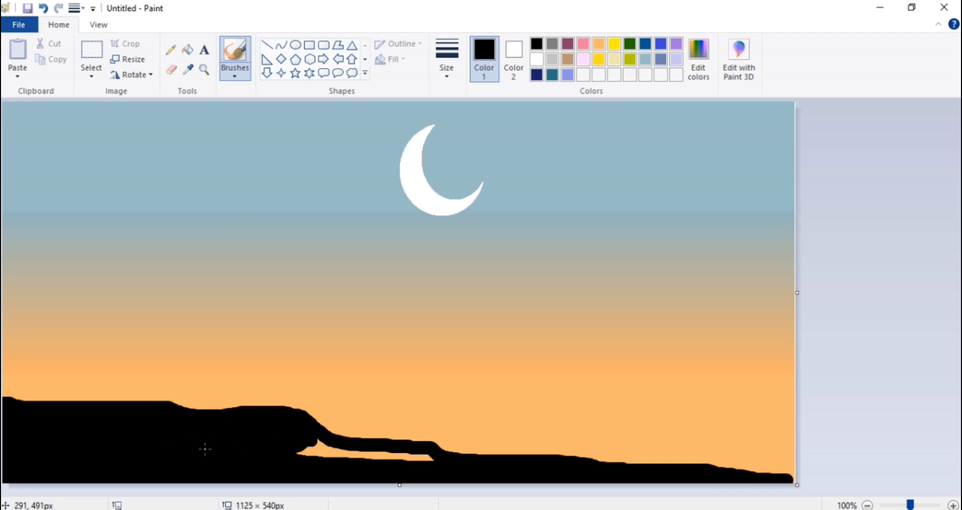
drag(295, 454, 436, 463)
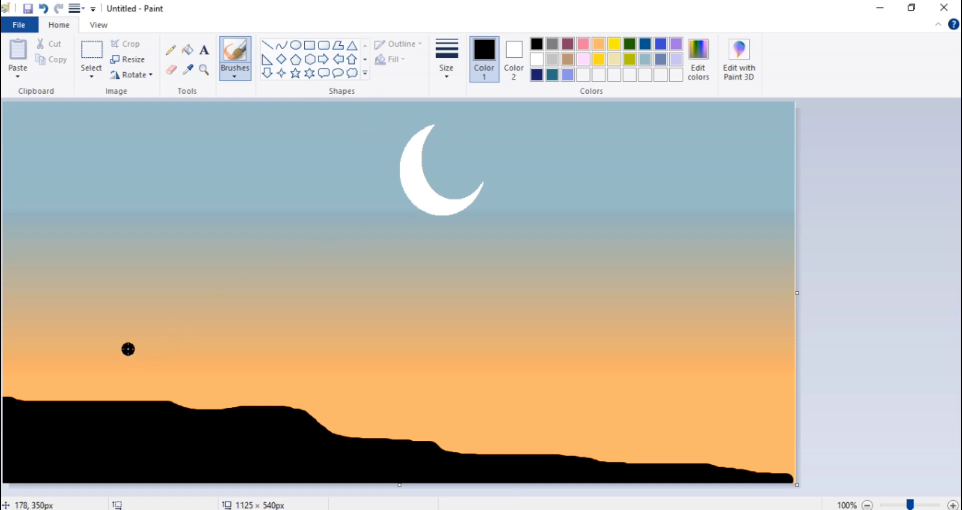
Paint two black tree trunks with the large brush: a thick one on the left plateau and a shorter one on the slope's middle.
drag(129, 349, 112, 421)
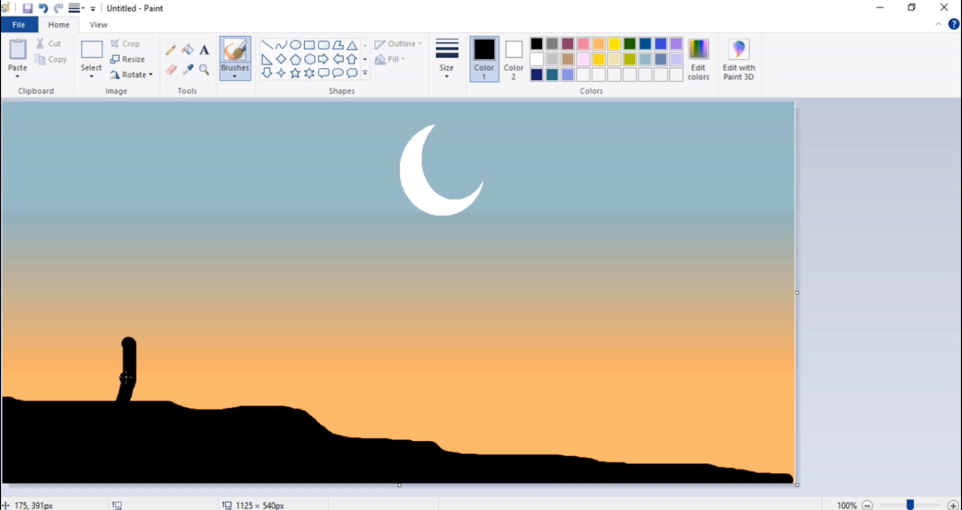
drag(133, 374, 148, 424)
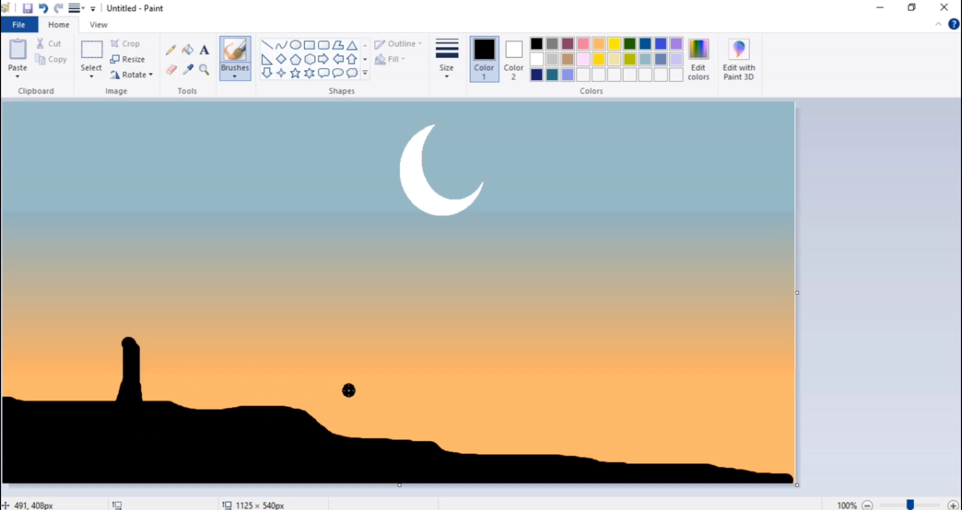
drag(349, 390, 353, 425)
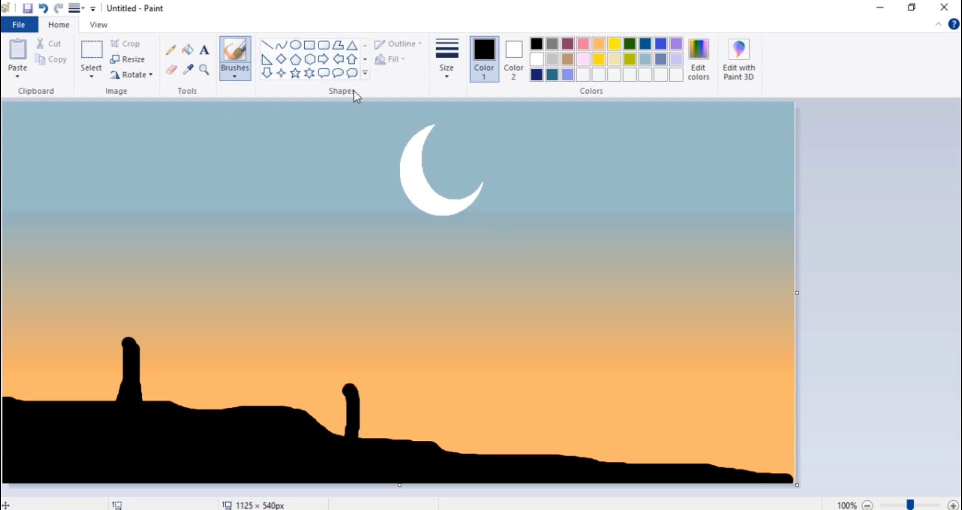
Switch to the thickest preset brush size, extend the left tree's trunk upward and paint its main branches fanning out from the top.
click(447, 80)
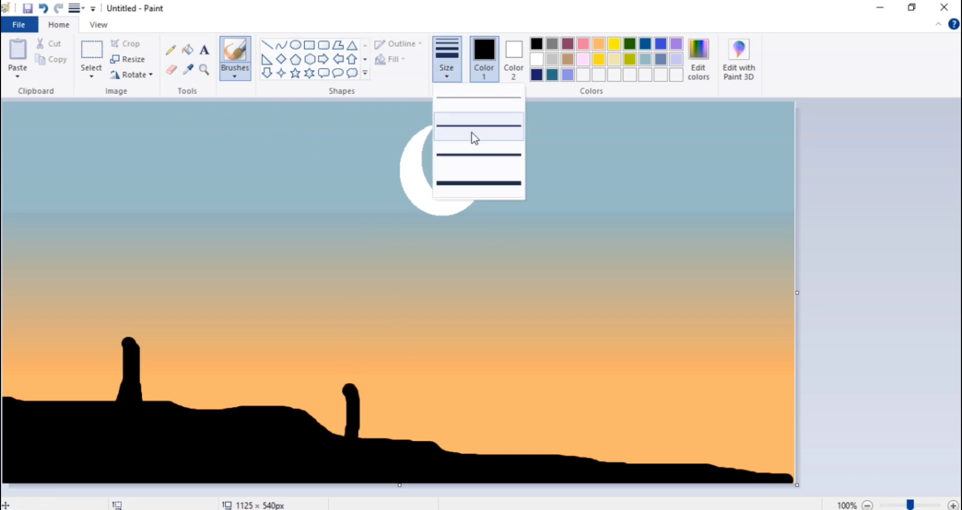
click(471, 184)
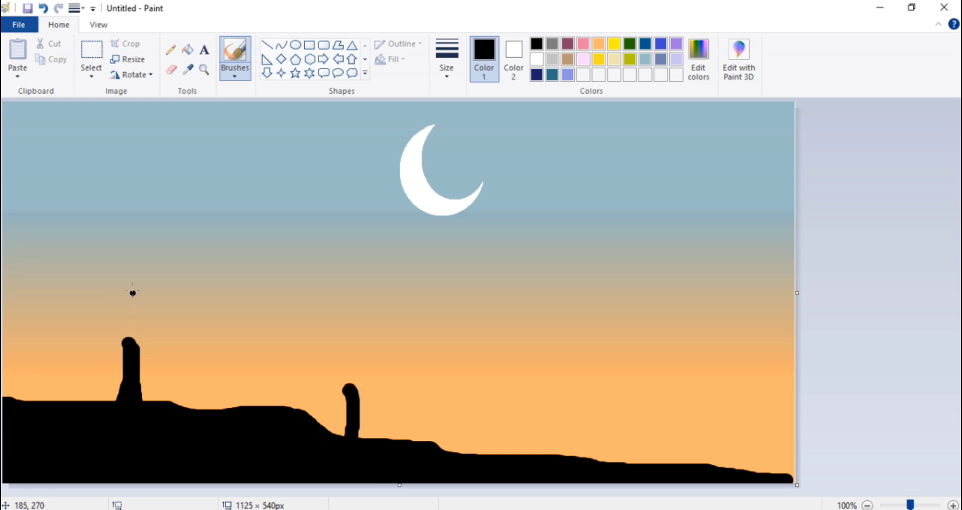
drag(131, 277, 130, 344)
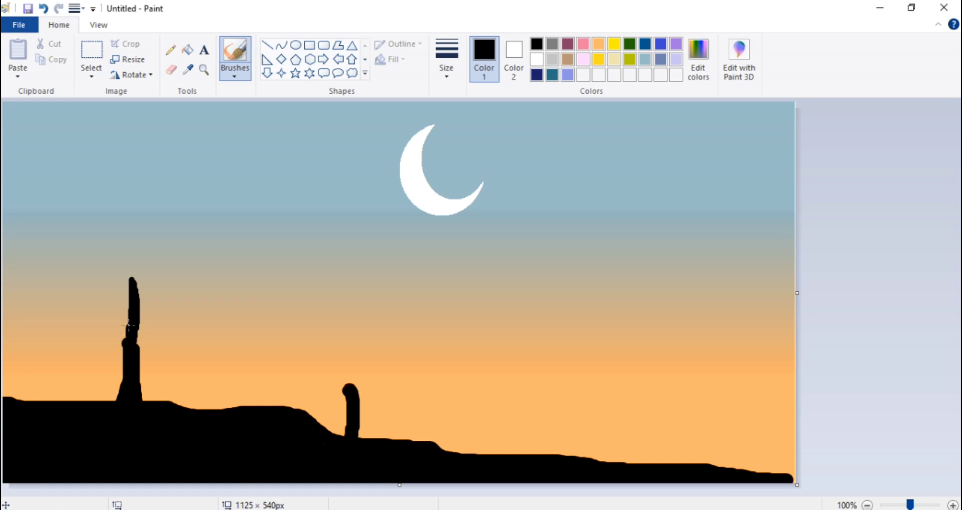
drag(125, 300, 111, 278)
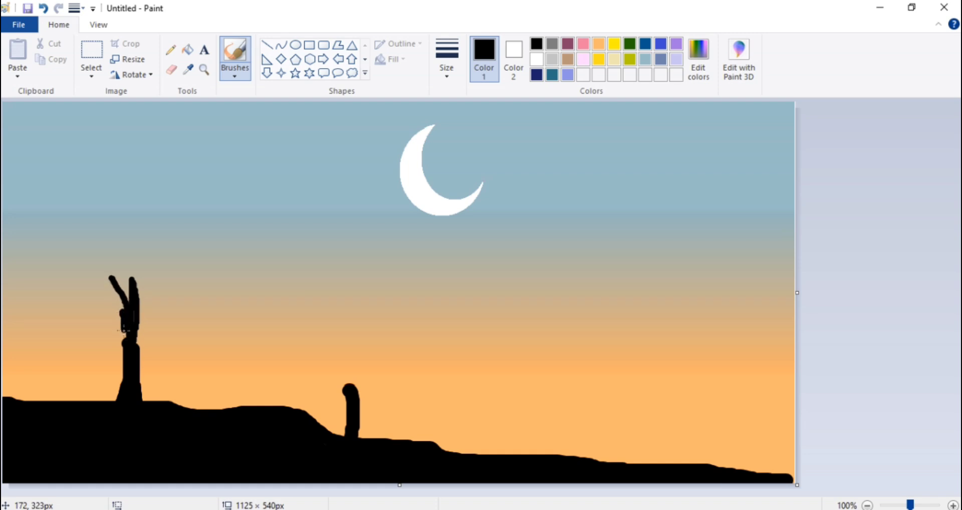
drag(136, 328, 124, 398)
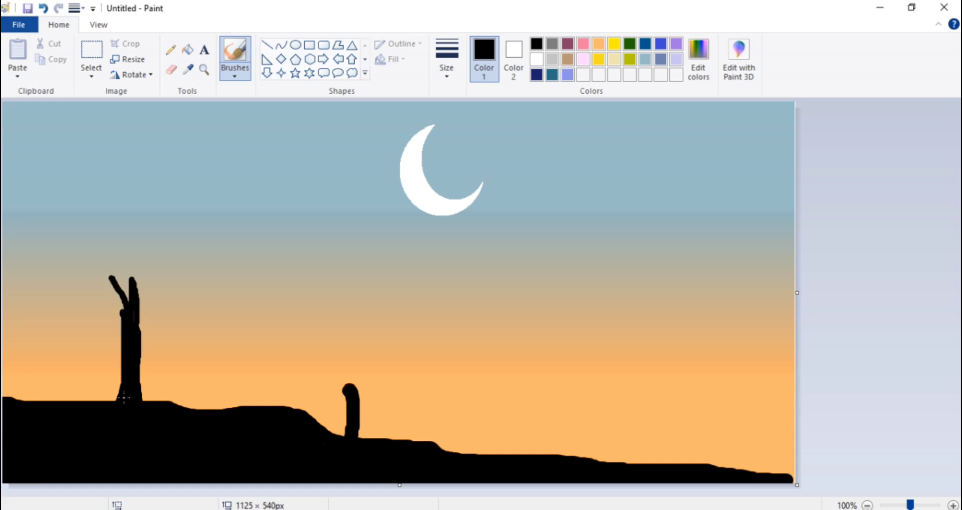
drag(137, 307, 165, 260)
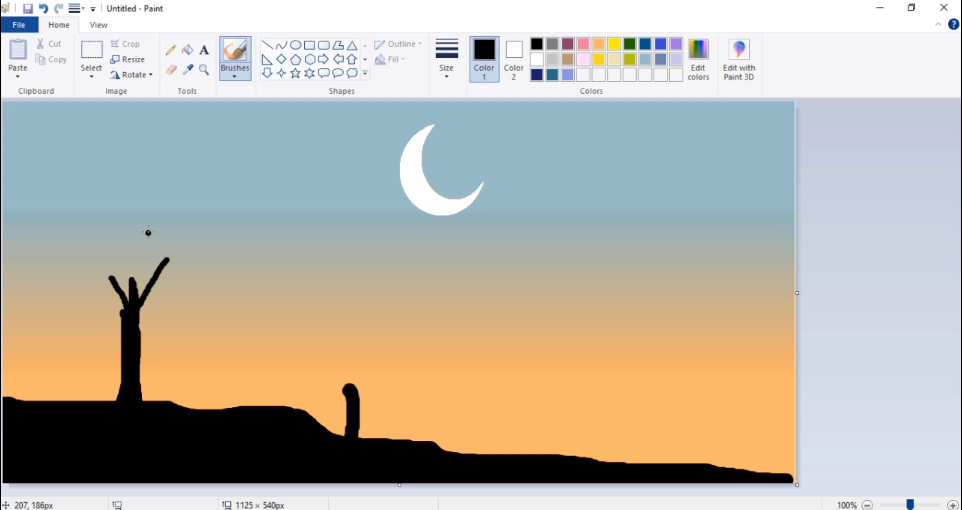
drag(149, 222, 142, 294)
mouse_move(101, 231)
mouse_down()
mouse_move(132, 279)
mouse_move(127, 294)
mouse_up()
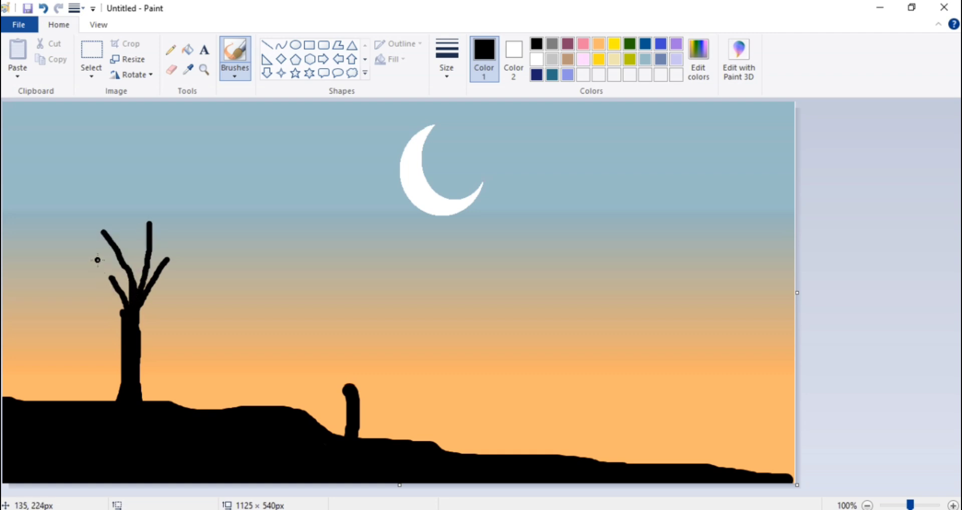
drag(97, 260, 117, 308)
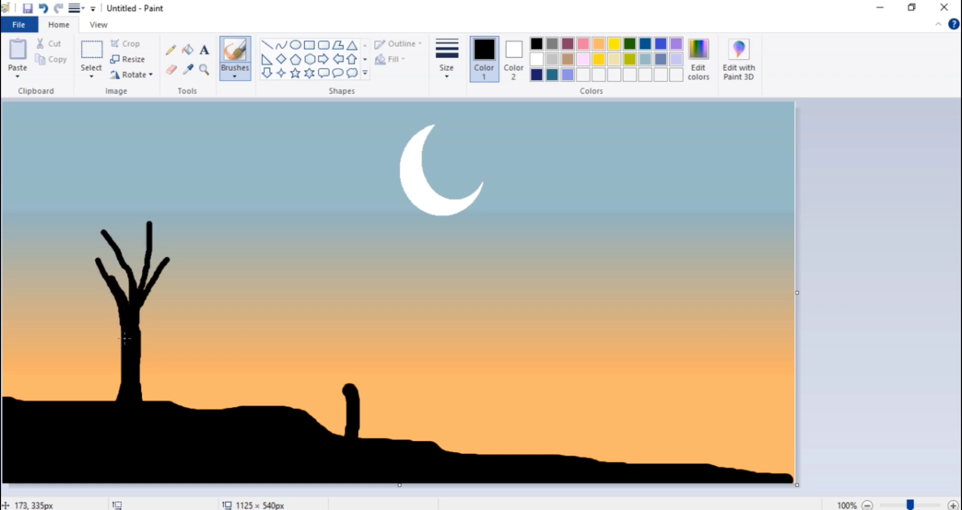
Switch to the second-thickest preset brush size and add thin twigs spreading from all the left tree's main branches.
click(454, 80)
click(466, 155)
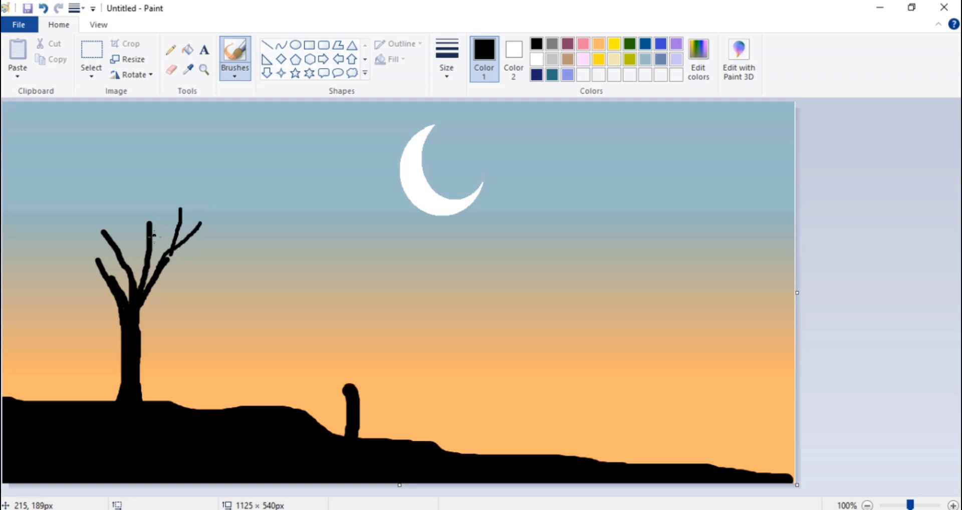
drag(150, 262, 167, 223)
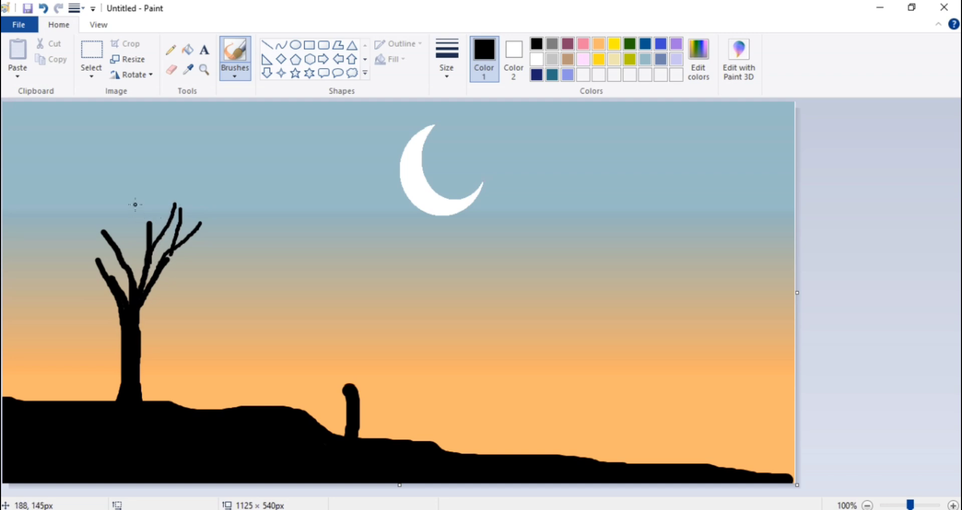
mouse_move(135, 204)
mouse_down()
mouse_move(140, 290)
mouse_move(130, 206)
mouse_up()
drag(114, 242, 117, 196)
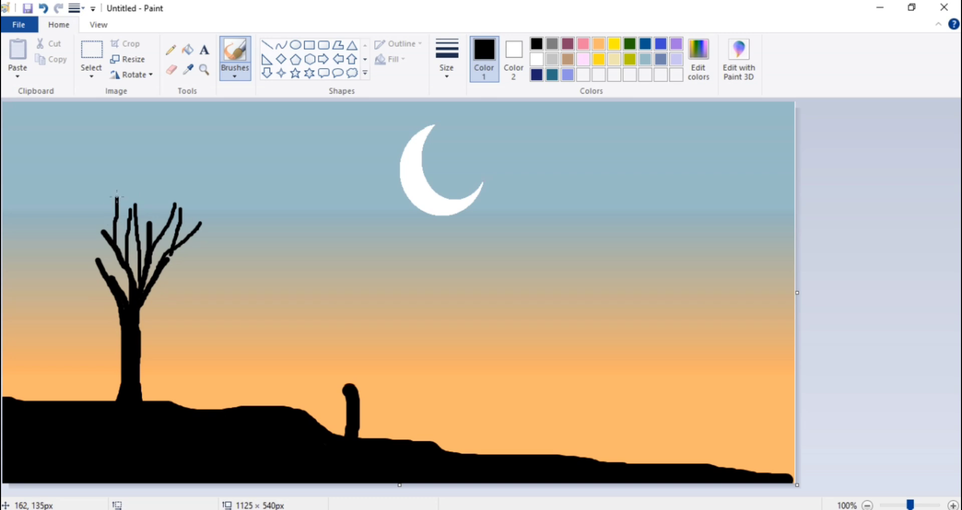
mouse_move(104, 234)
mouse_down()
mouse_move(101, 195)
mouse_move(75, 217)
mouse_move(105, 242)
mouse_move(70, 238)
mouse_up()
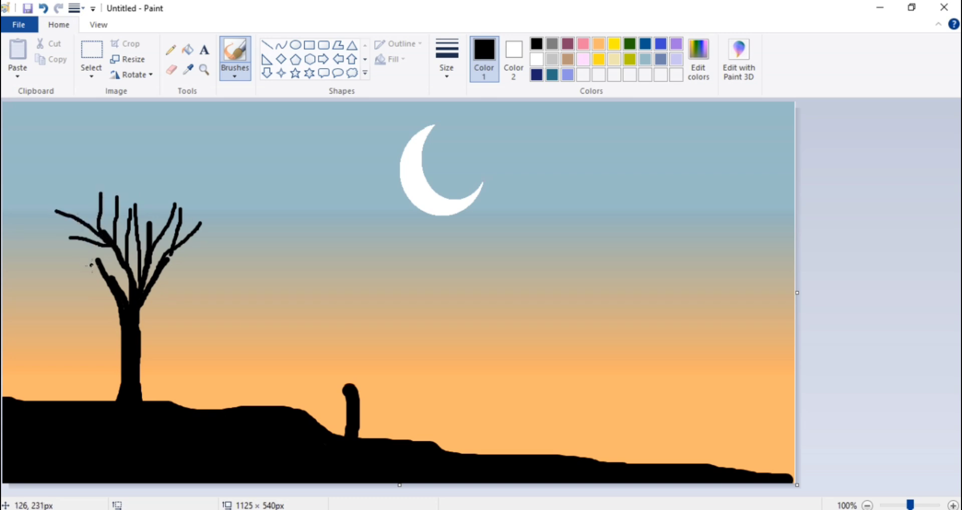
drag(107, 283, 52, 241)
mouse_move(95, 270)
mouse_down()
mouse_move(40, 259)
mouse_move(69, 266)
mouse_up()
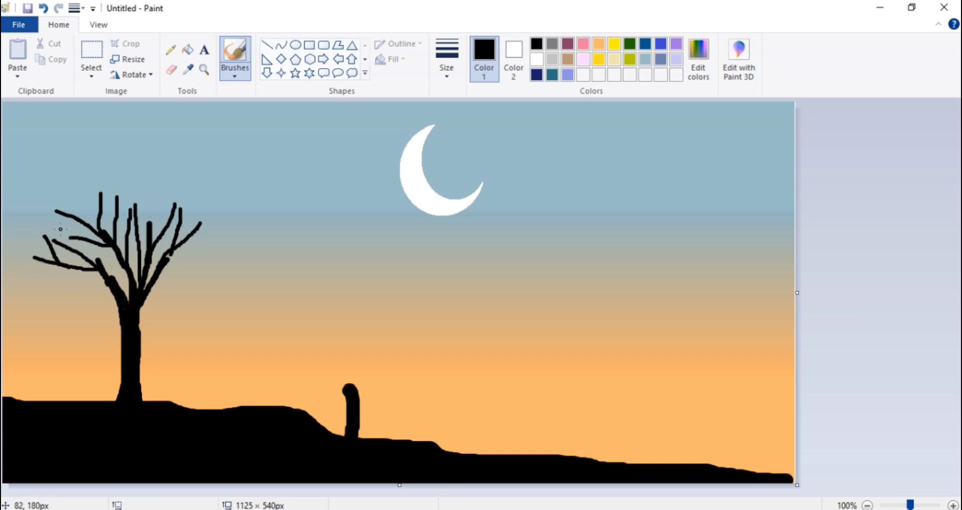
drag(61, 229, 81, 260)
mouse_move(172, 250)
mouse_down()
mouse_move(169, 270)
mouse_move(164, 260)
mouse_up()
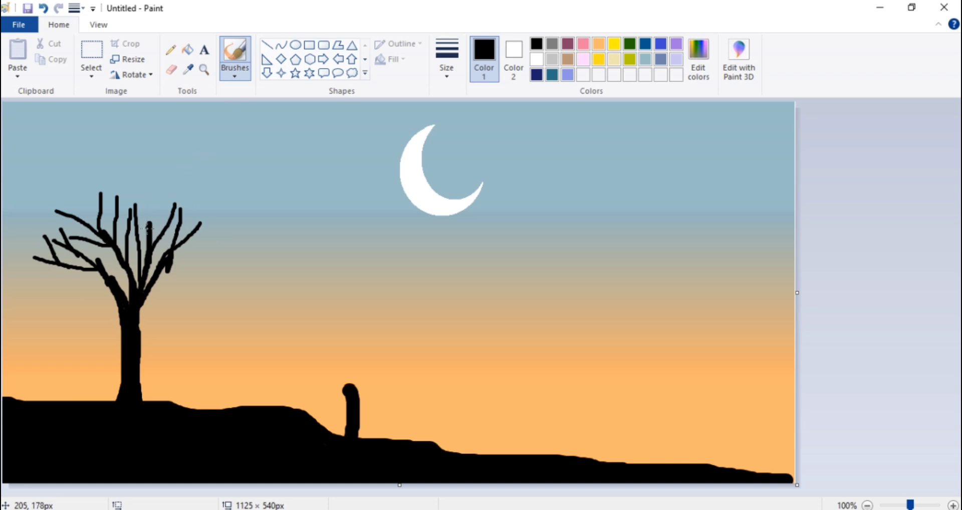
mouse_move(148, 225)
mouse_down()
mouse_move(161, 195)
mouse_move(147, 196)
mouse_move(149, 231)
mouse_move(168, 207)
mouse_up()
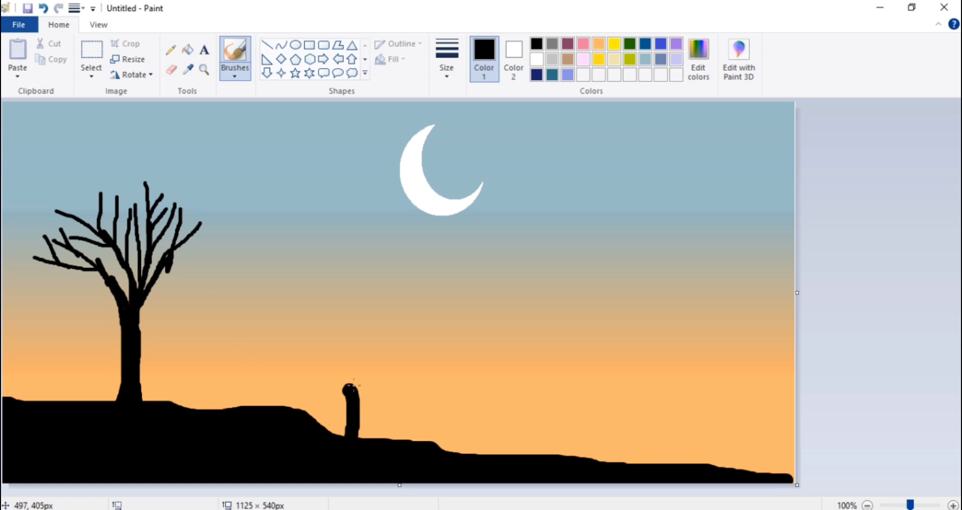
Paint three forked branches on the small middle tree and extend each with a narrow, pointed loop outline.
mouse_move(352, 387)
mouse_down()
mouse_move(376, 340)
mouse_move(356, 394)
mouse_move(332, 353)
mouse_move(353, 391)
mouse_move(309, 367)
mouse_move(346, 391)
mouse_up()
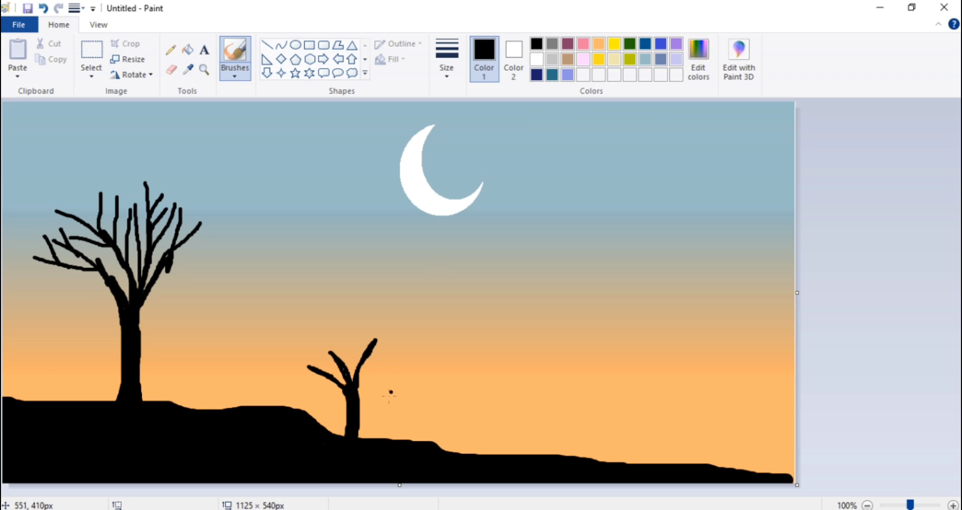
mouse_move(365, 352)
mouse_down()
mouse_move(356, 393)
mouse_move(363, 367)
mouse_move(409, 360)
mouse_move(358, 375)
mouse_move(351, 345)
mouse_move(365, 315)
mouse_move(328, 386)
mouse_move(276, 396)
mouse_move(317, 377)
mouse_up()
click(333, 394)
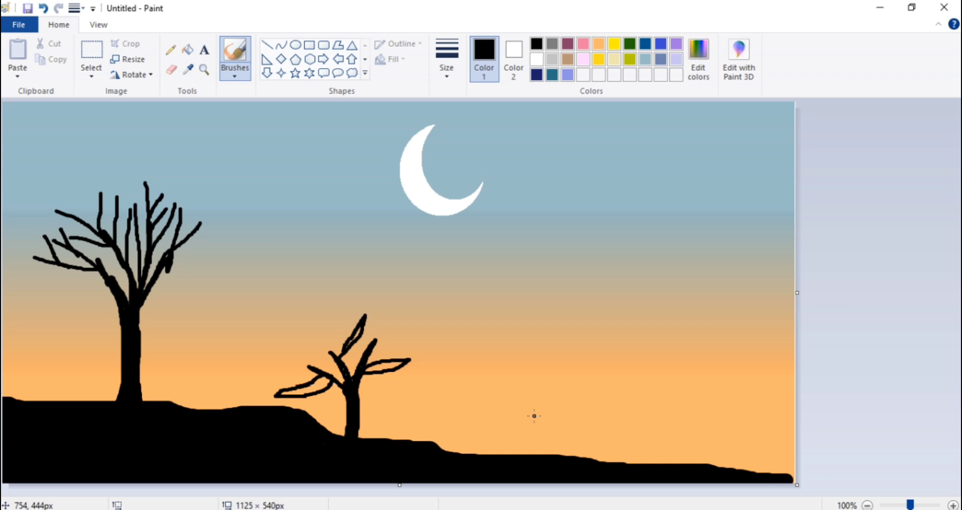
Paint a small black standing figure with head, body, legs and a bent arm on the slope to the right of the small tree.
drag(535, 418, 537, 418)
drag(535, 423, 540, 455)
mouse_move(533, 426)
mouse_down()
mouse_move(530, 450)
mouse_move(541, 437)
mouse_move(534, 431)
mouse_up()
mouse_move(537, 424)
mouse_down()
mouse_move(553, 440)
mouse_move(537, 417)
mouse_up()
drag(535, 416, 536, 420)
drag(539, 432, 535, 456)
Draw a white diagonal straight line, about 38 × 50 px, rising to the right from the small figure's hand.
click(267, 45)
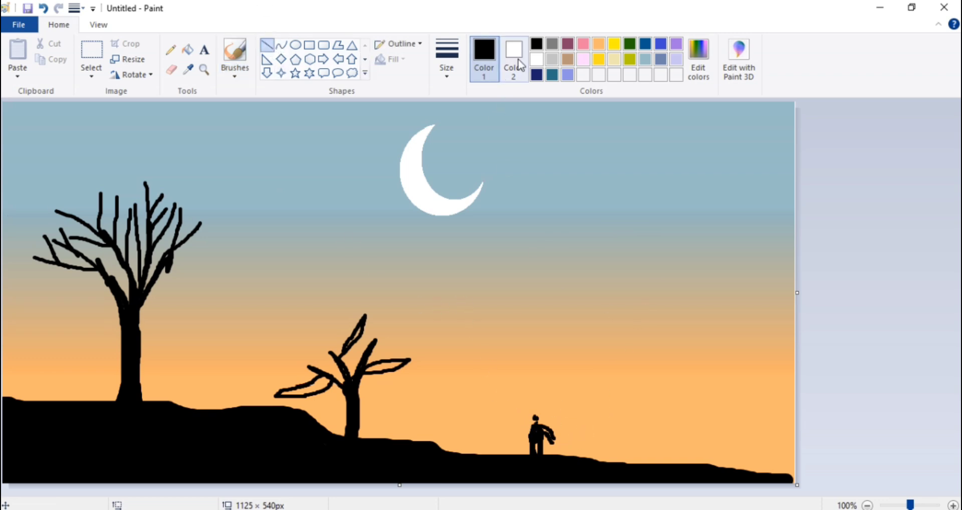
click(538, 62)
mouse_move(571, 418)
mouse_down()
mouse_move(545, 446)
mouse_move(572, 417)
mouse_up()
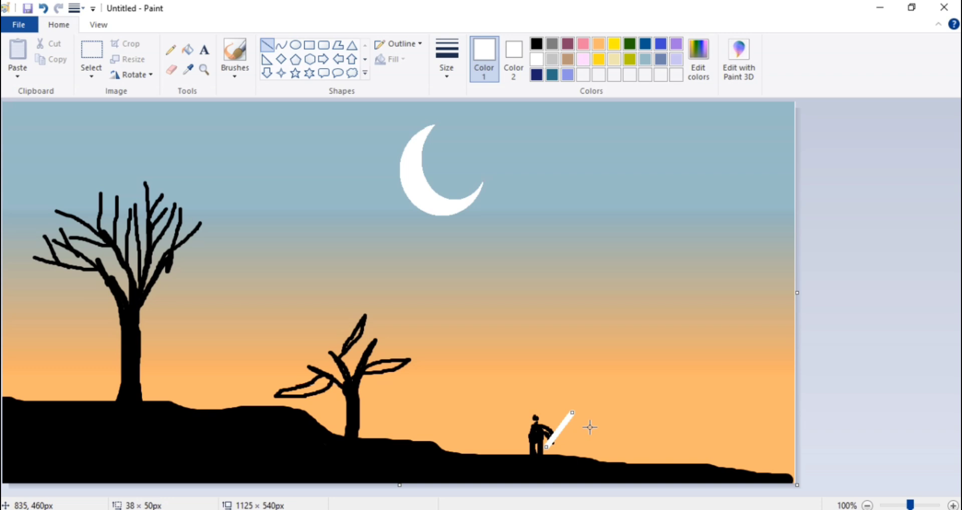
click(589, 427)
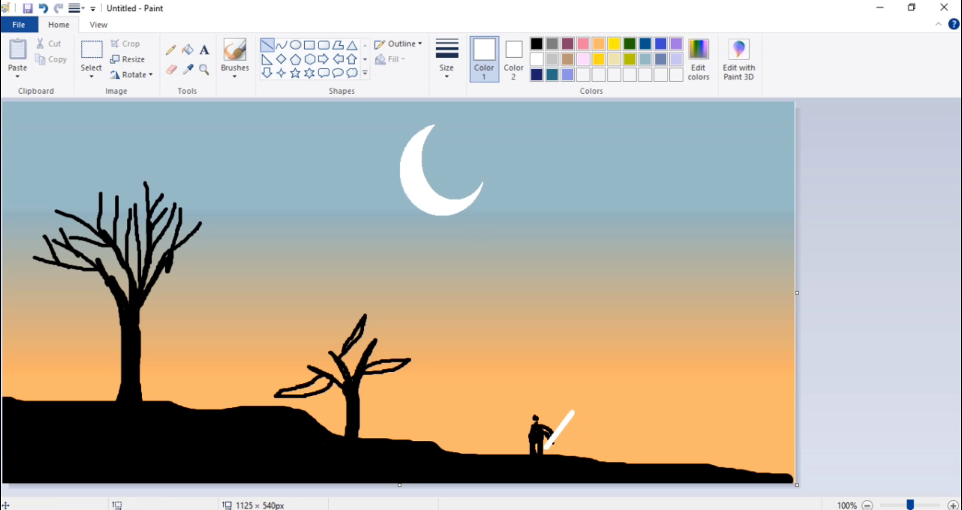